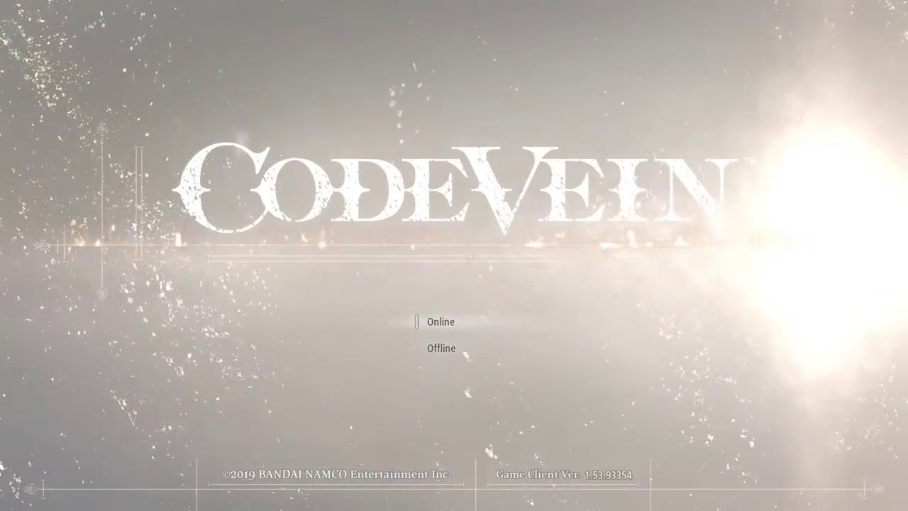
# - Start the game in Online mode and open the Load menu's saved-game list
pyautogui.press('Return')
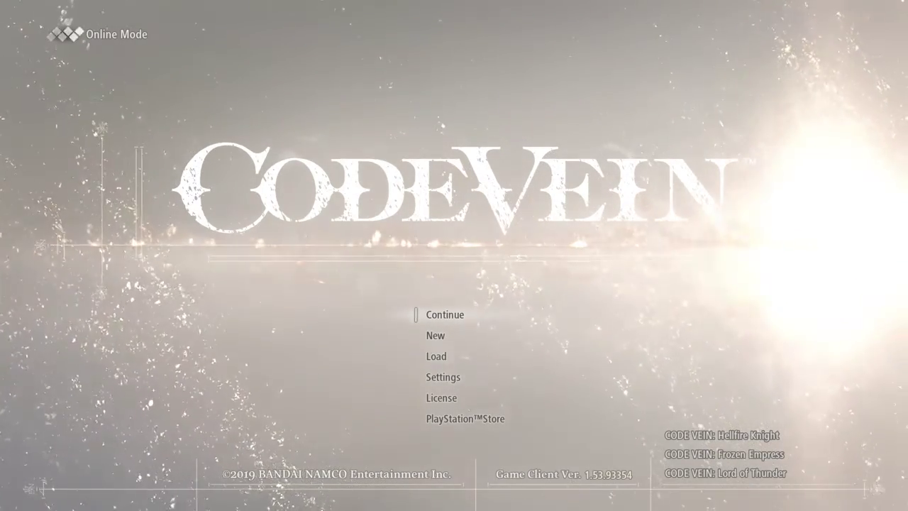
pyautogui.press('Down')
pyautogui.press('Down')
pyautogui.press('Return')
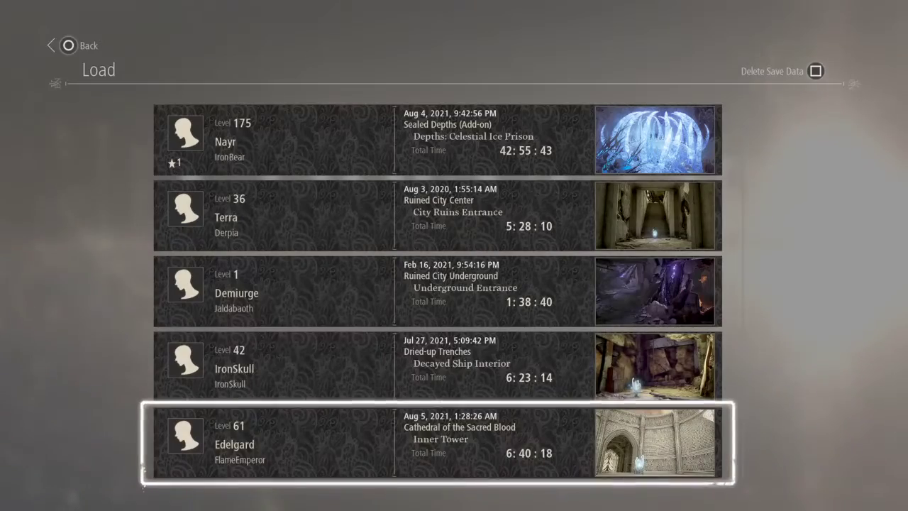
# - Browse the five save slots (IronSkull, Demiurge, Nayr) and settle on Terra, Level 36
pyautogui.press('Up')
pyautogui.press('Up')
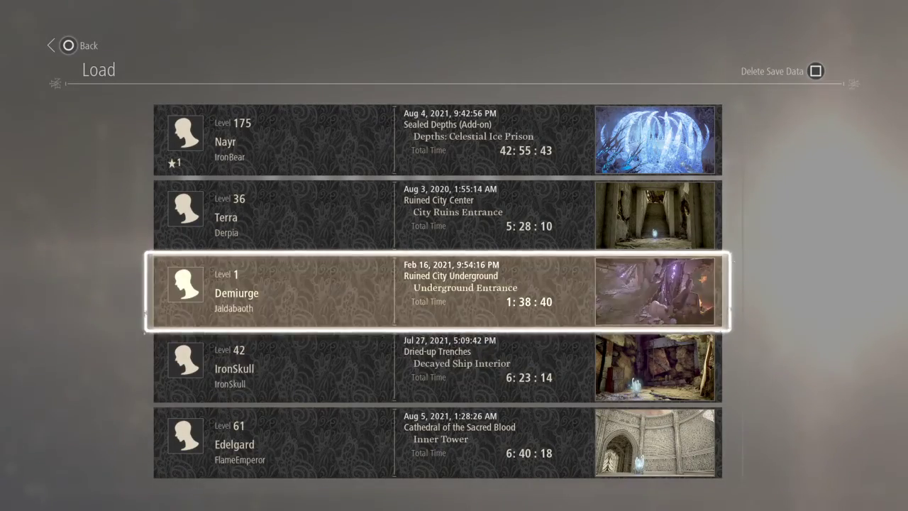
pyautogui.press('Up')
pyautogui.press('Down')
pyautogui.press('Up')
pyautogui.press('Up')
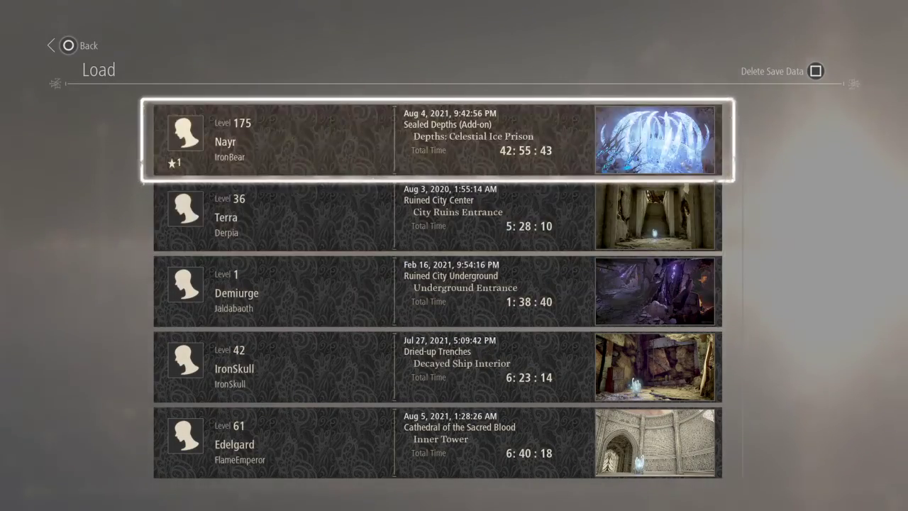
pyautogui.press('Down')
pyautogui.press('Down')
pyautogui.press('Up')
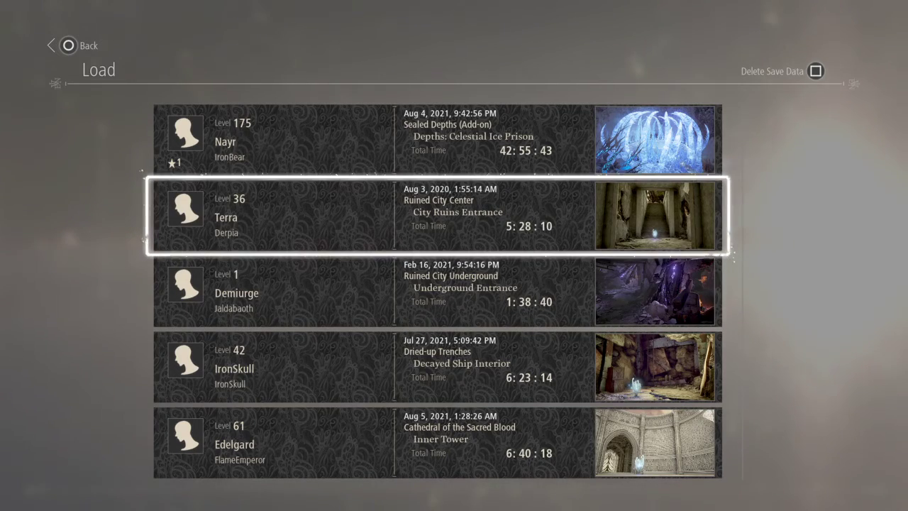
pyautogui.press('Down')
pyautogui.press('Up')
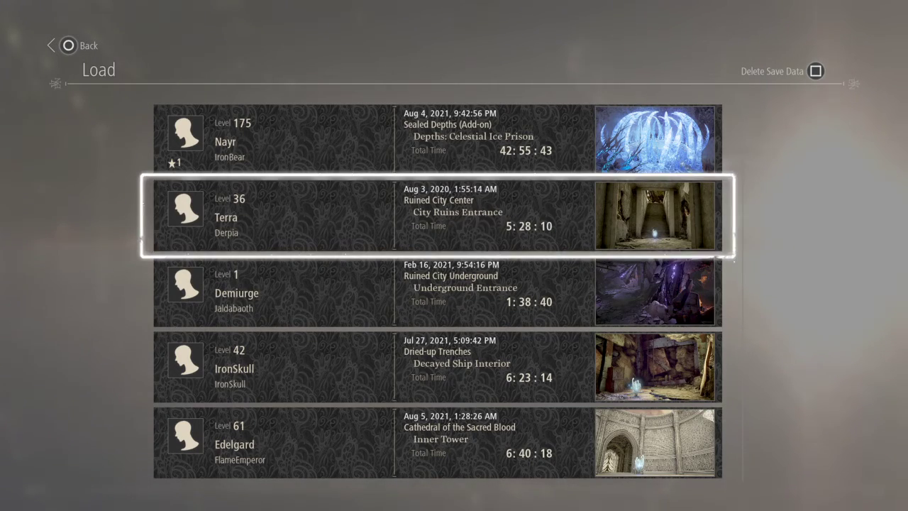